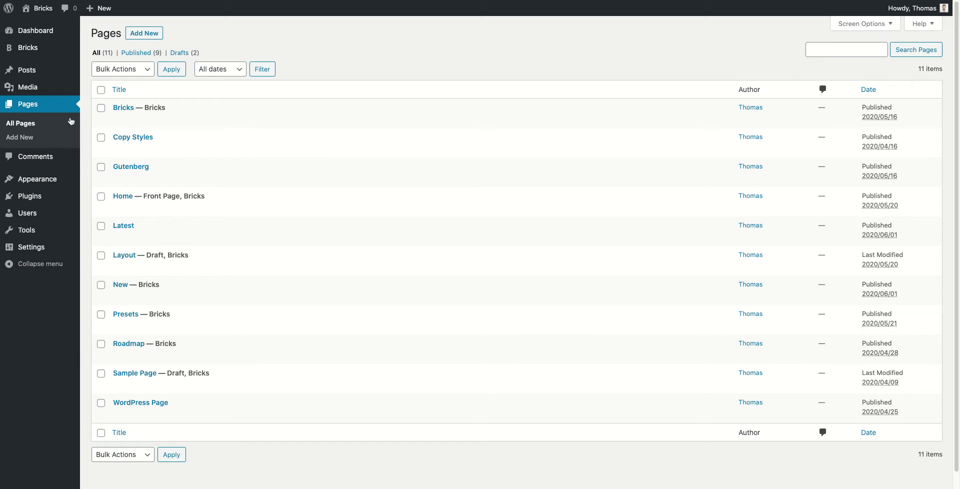
Highlight the Bricks label on a Bricks page row in the All Pages list.
mouse_move(168, 113)
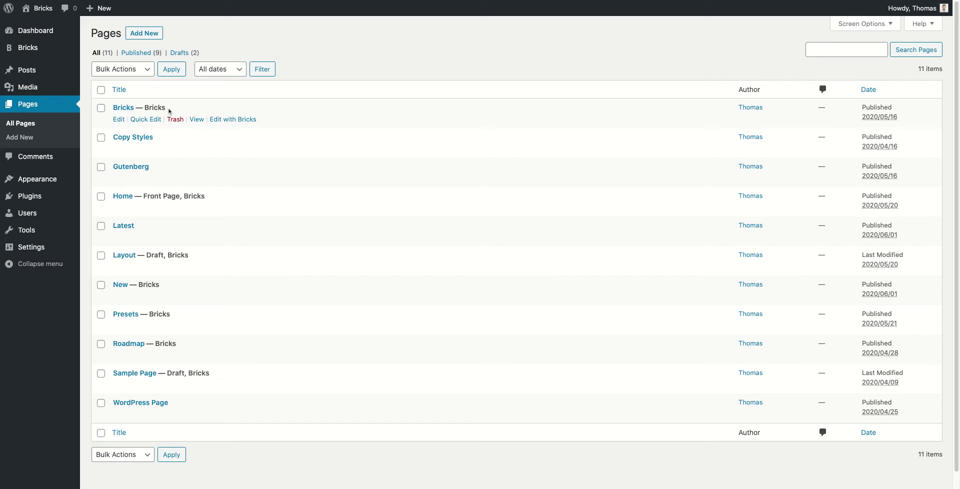
left_click_drag(168, 109, 145, 109)
mouse_move(162, 167)
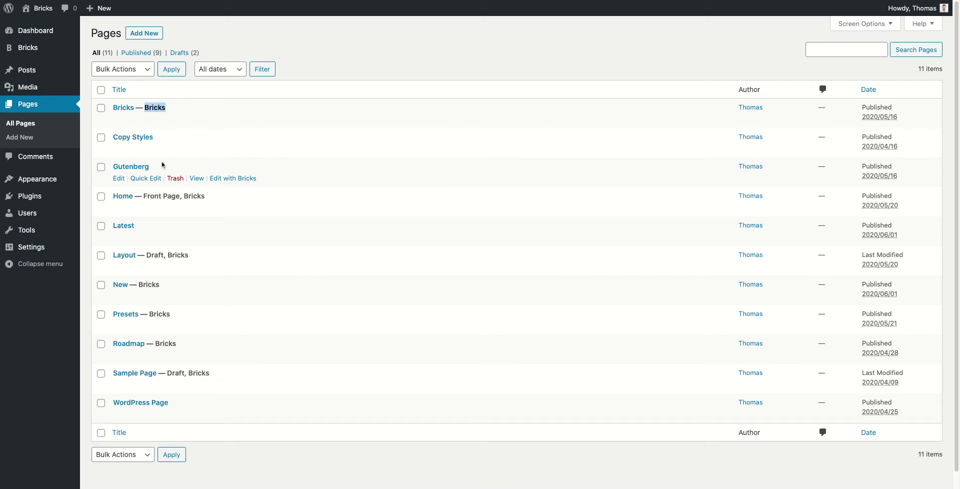
Open the Gutenberg page, inspect its heading, paragraph and fox image blocks, then hand it to Bricks.
left_click(137, 170)
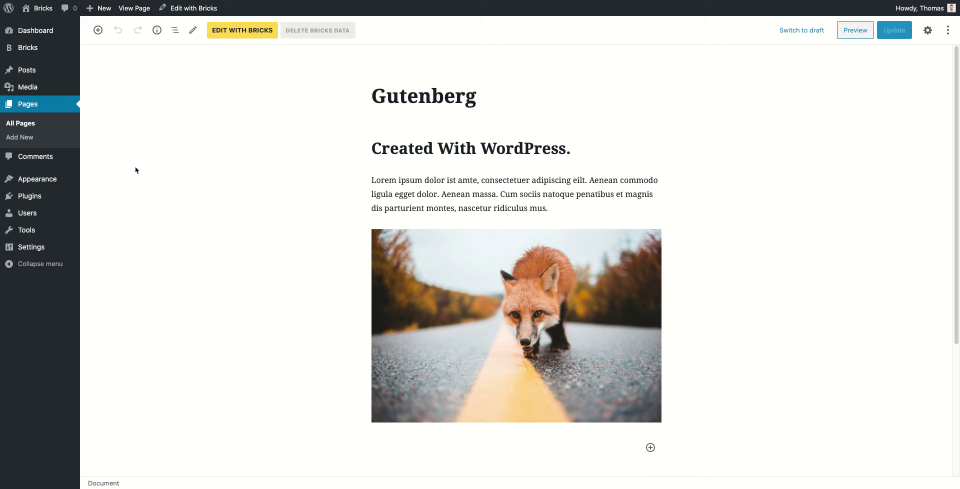
left_click(397, 147)
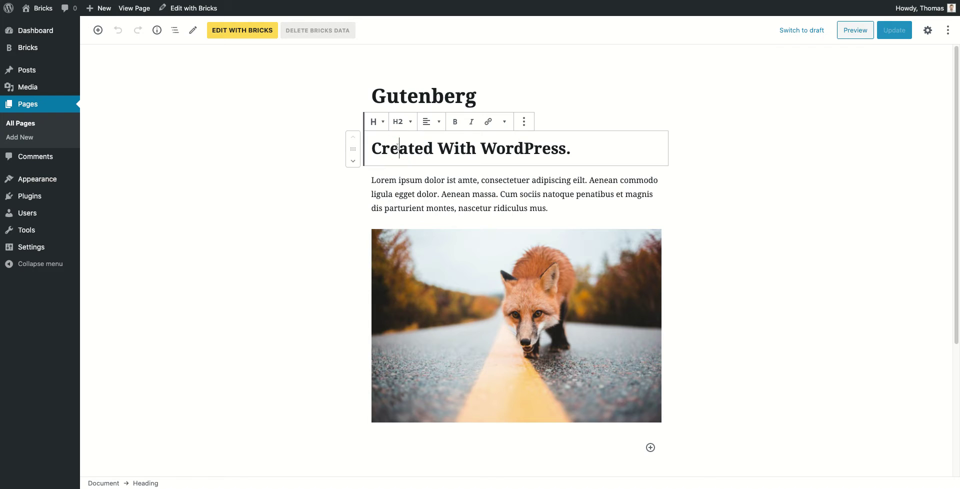
left_click(434, 180)
left_click(452, 278)
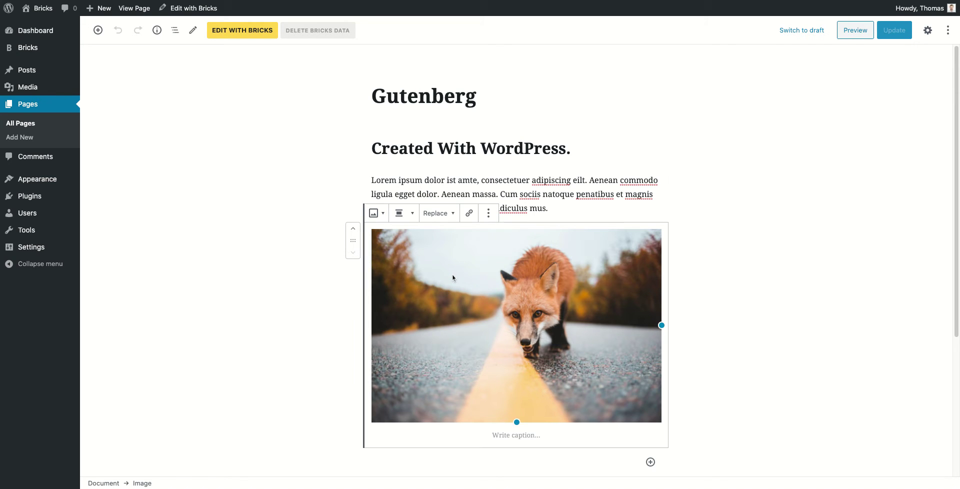
left_click(300, 189)
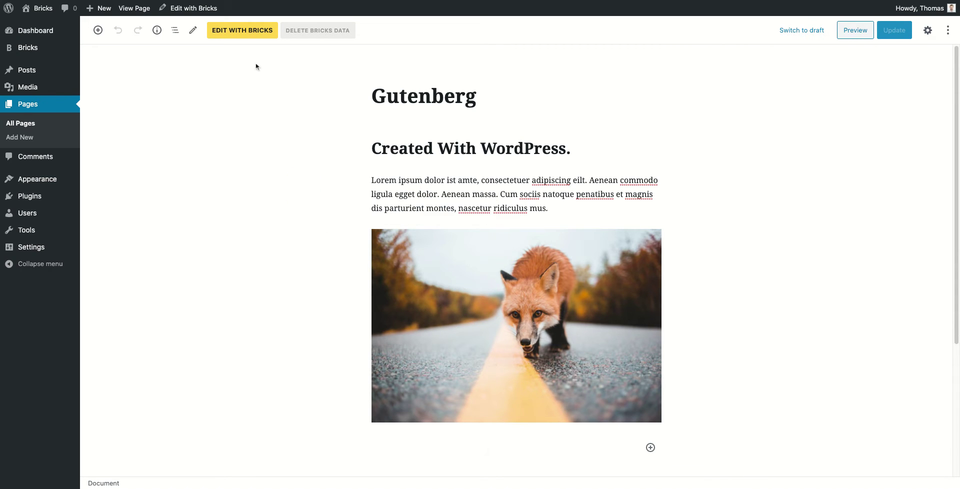
left_click(246, 36)
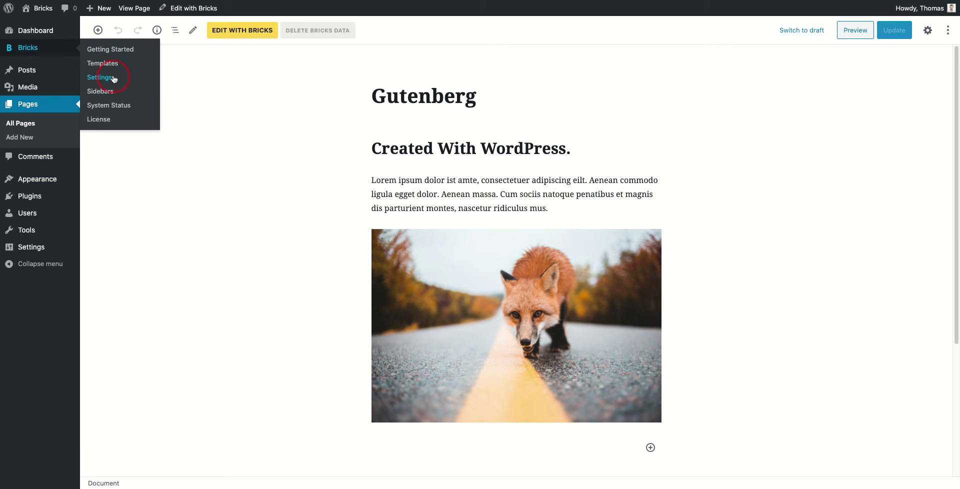
Enable Convert WordPress Content To Bricks Content in Bricks settings, noting when conversion runs.
left_click(100, 78)
scroll(328, 240, "down", 5)
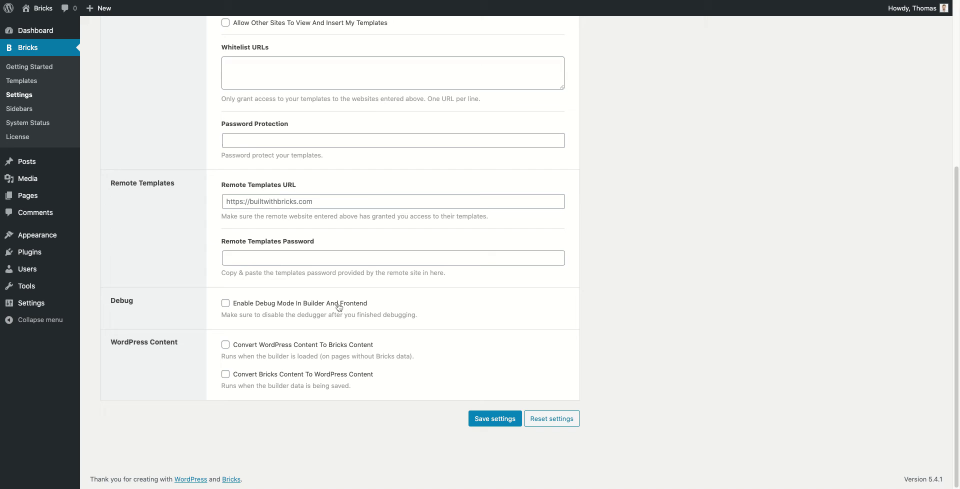
left_click(226, 345)
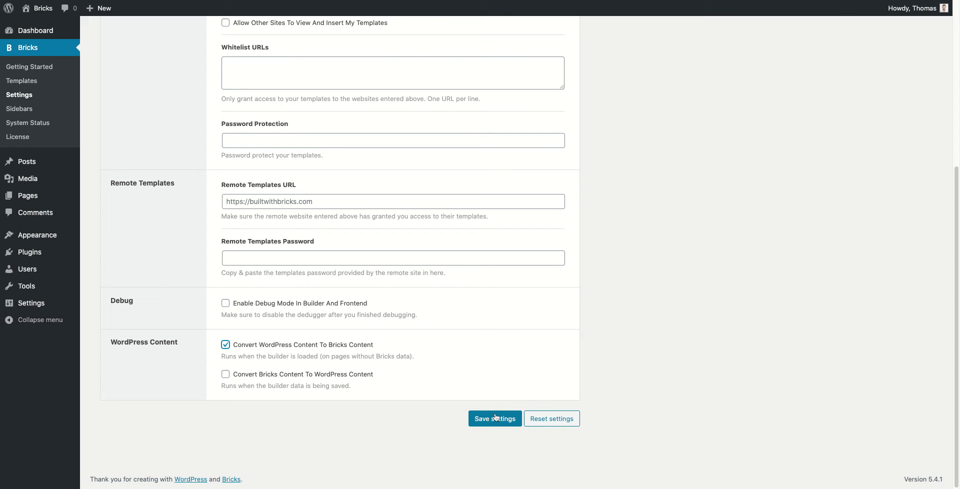
left_click_drag(222, 357, 266, 358)
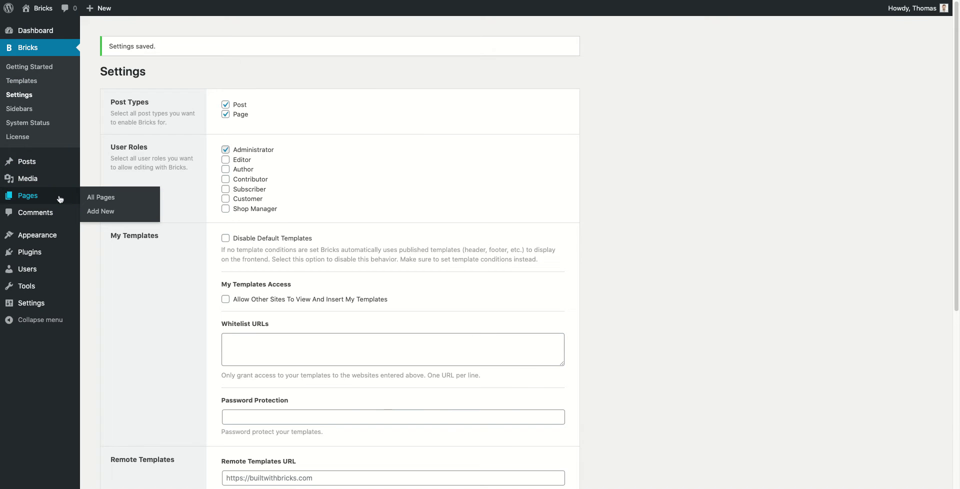
Open the Gutenberg page in Bricks from the All Pages list.
left_click(60, 199)
mouse_move(216, 184)
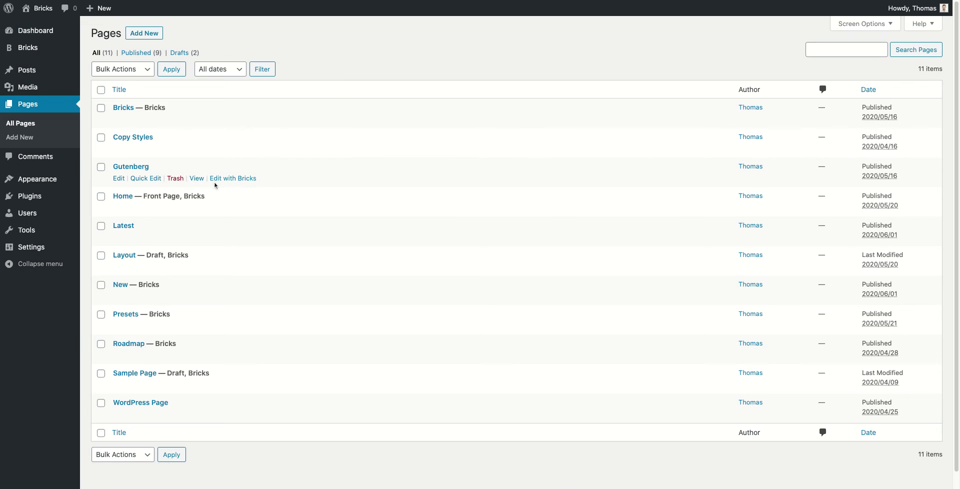
left_click(239, 179)
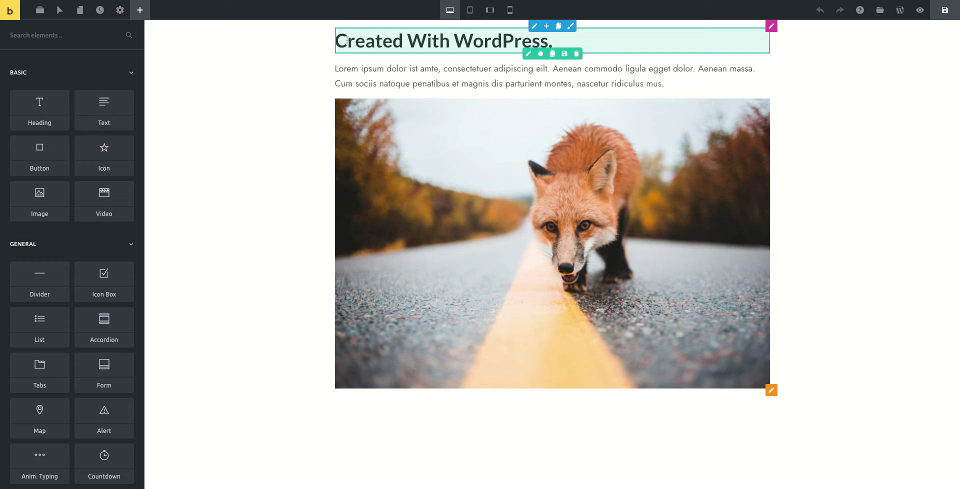
Inspect the converted Heading, Text and fox Image elements.
left_click(346, 40)
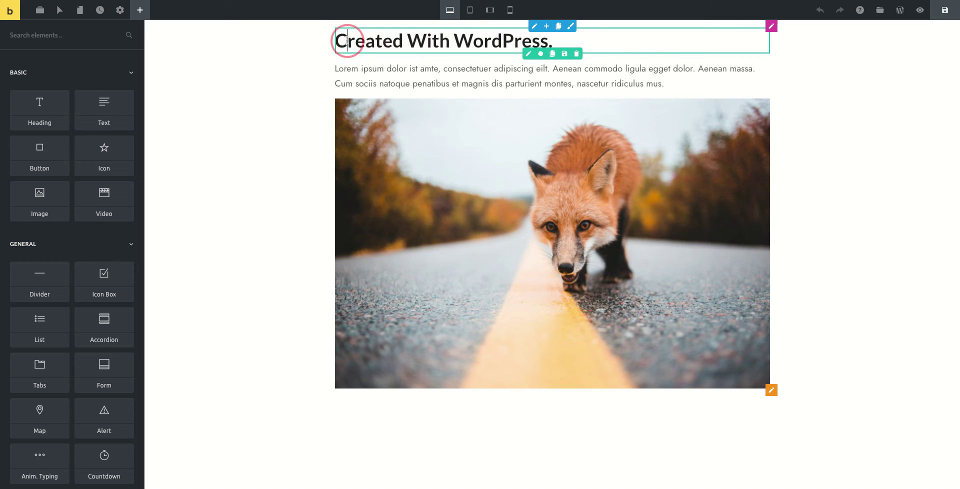
left_click(352, 71)
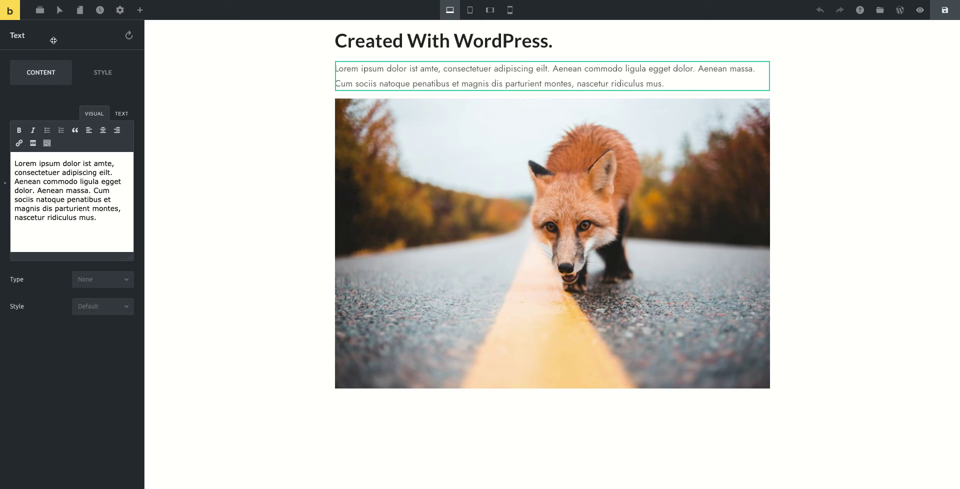
left_click(409, 150)
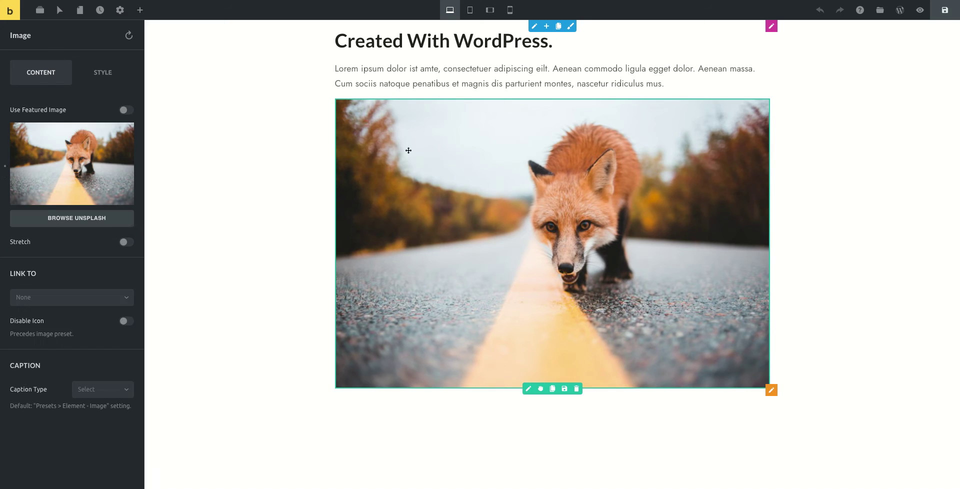
left_click(288, 111)
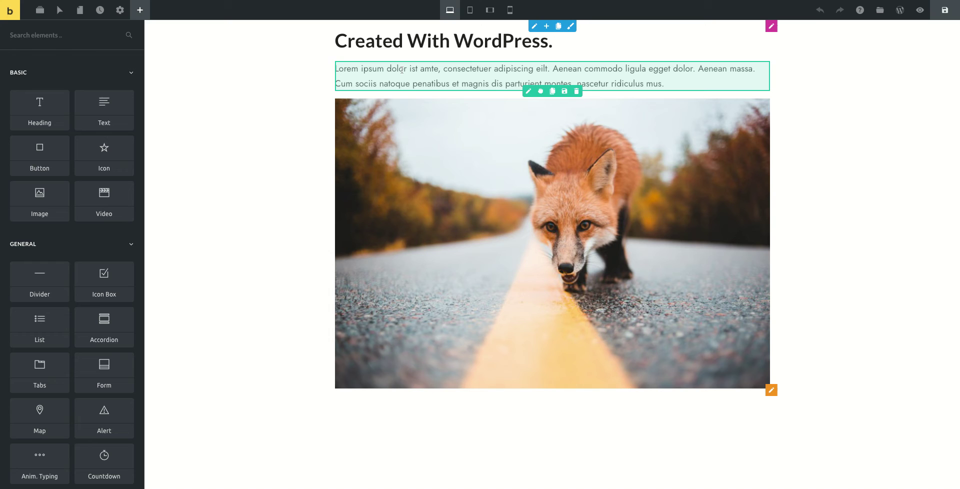
Replace the fox image with the tower photo from the media library.
left_click(945, 10)
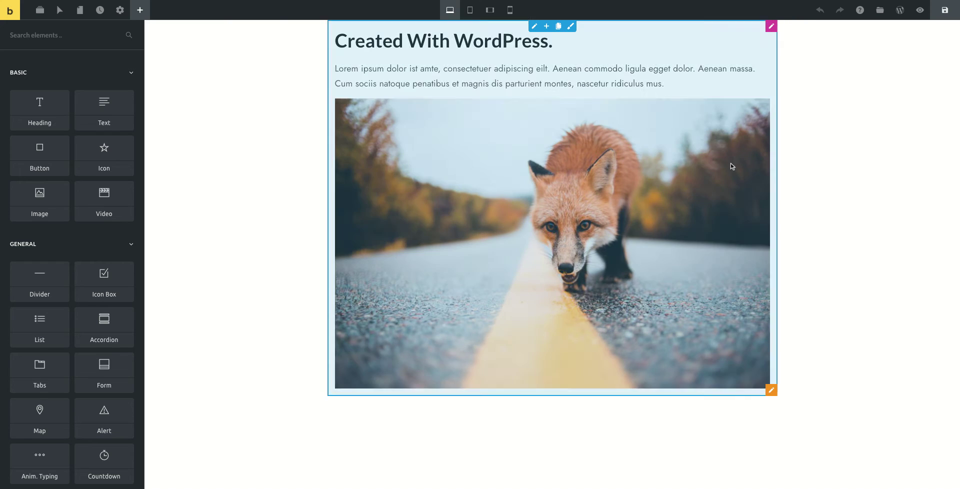
left_click(457, 151)
left_click(107, 177)
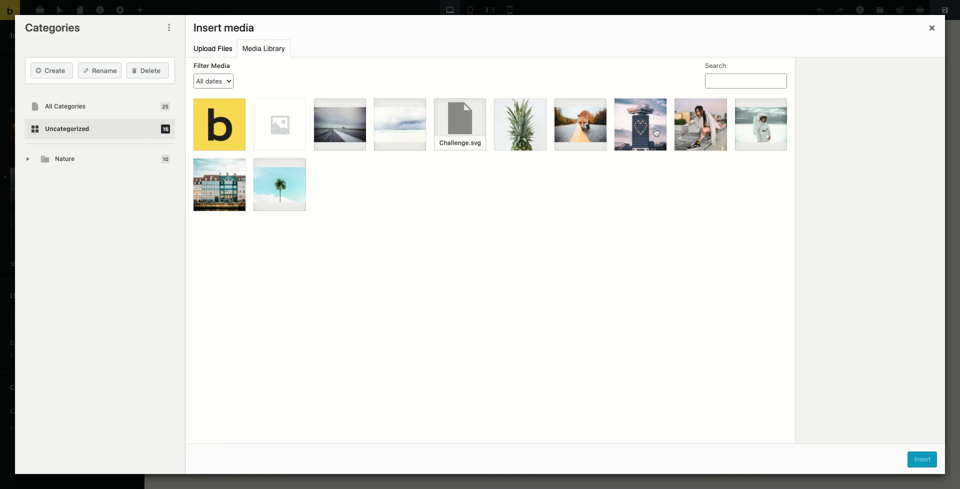
left_click(656, 132)
left_click(922, 459)
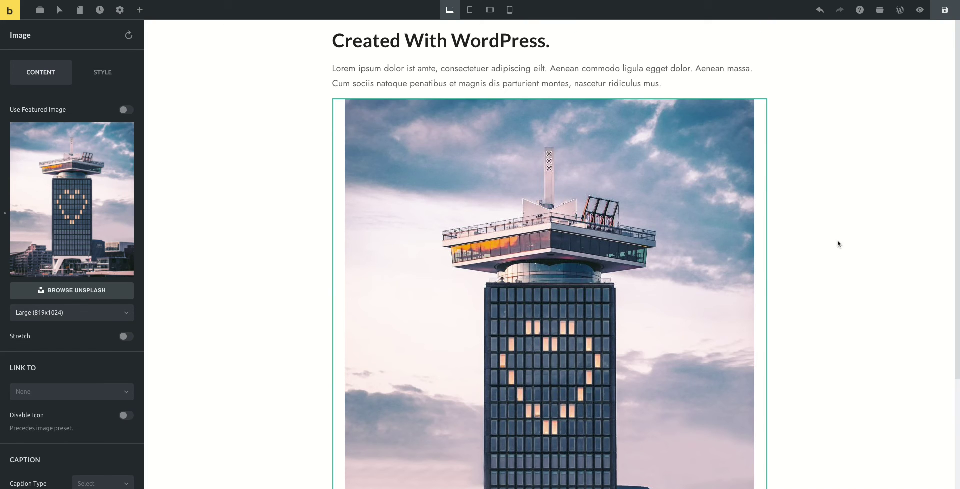
left_click(840, 221)
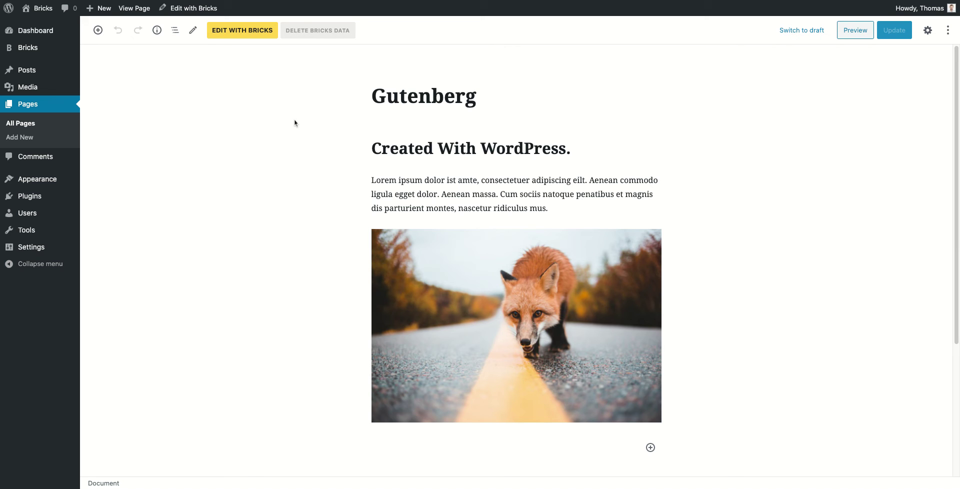
Enable Convert Bricks Content To WordPress Content in Bricks settings and save.
mouse_move(54, 48)
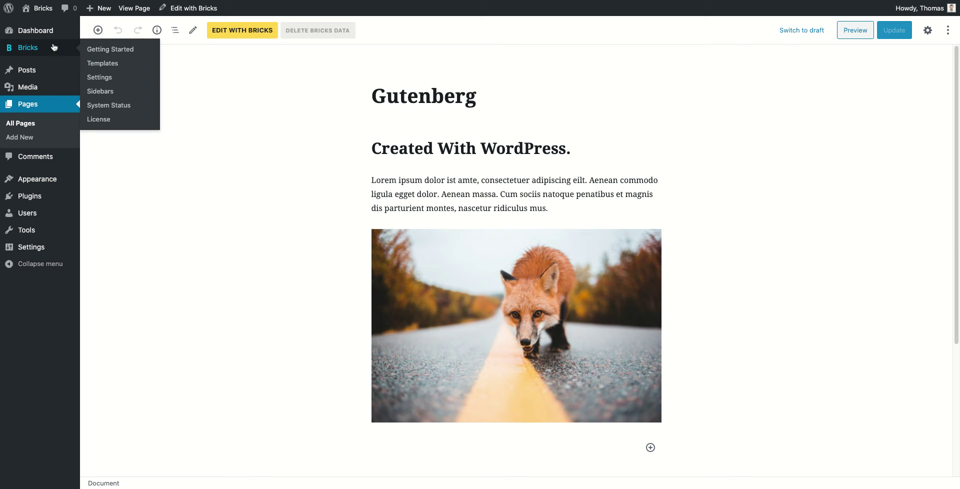
left_click(105, 77)
scroll(311, 254, "down", 5)
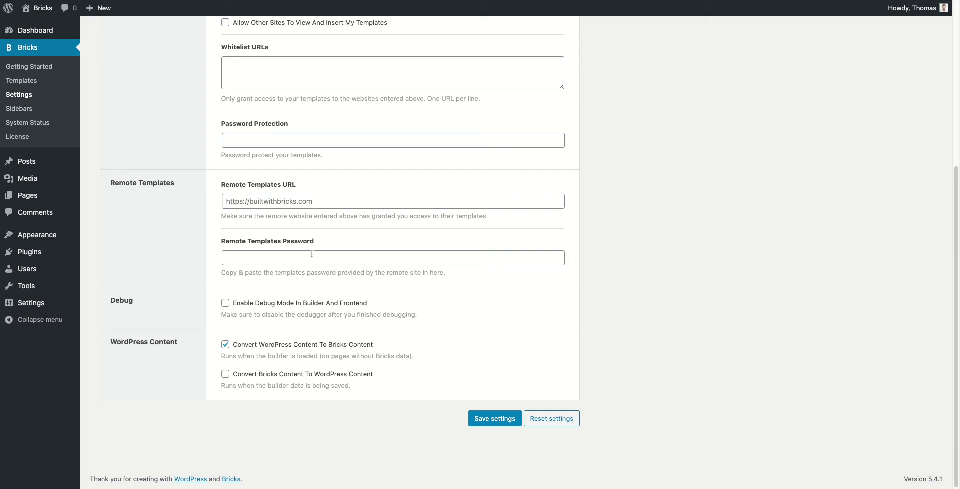
left_click(225, 375)
left_click(507, 425)
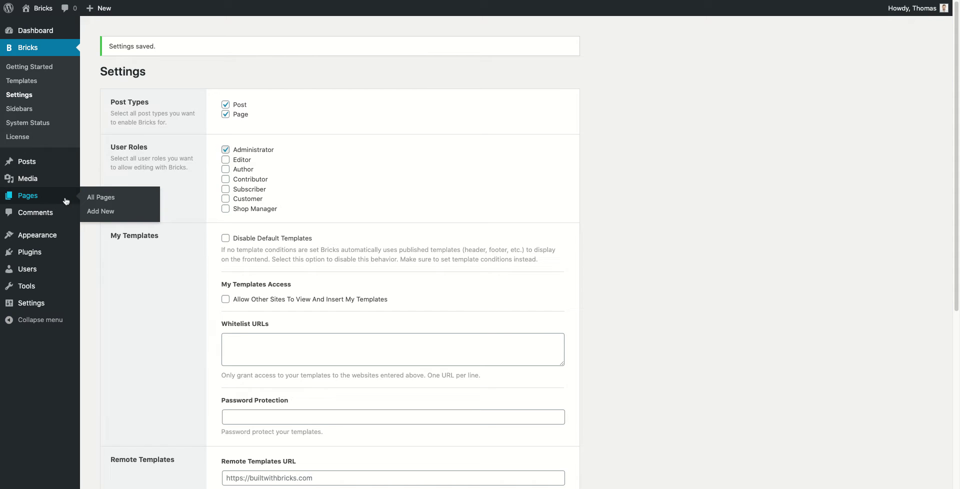
Highlight the Bricks label on the Gutenberg page in Pages, then open it in Bricks.
left_click(66, 201)
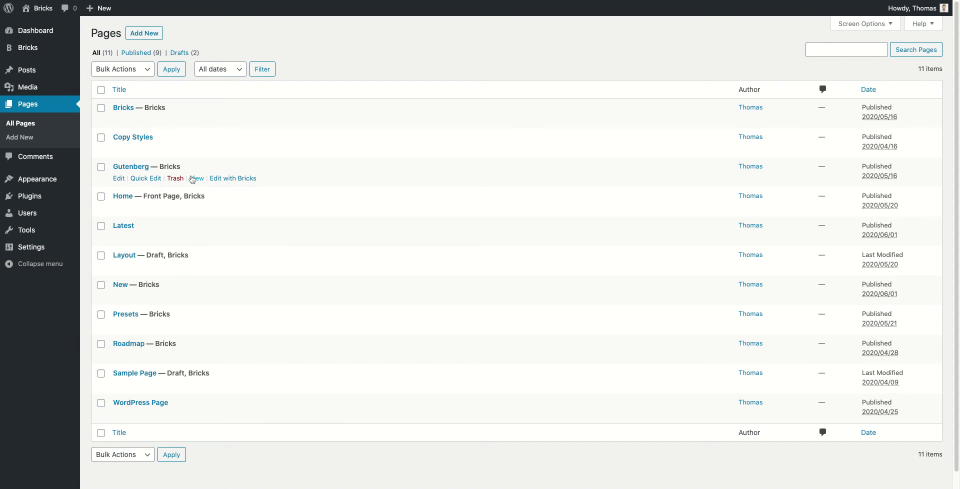
left_click_drag(152, 167, 186, 168)
double_click(180, 168)
left_click(241, 179)
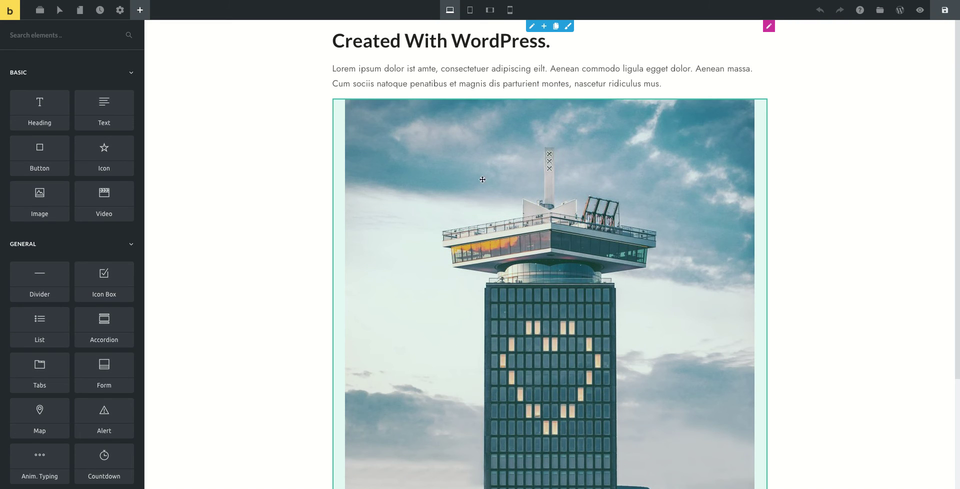
Change the heading to 'Edited With Bricks.', save in Bricks, and switch to the WordPress editor.
triple_click(454, 44)
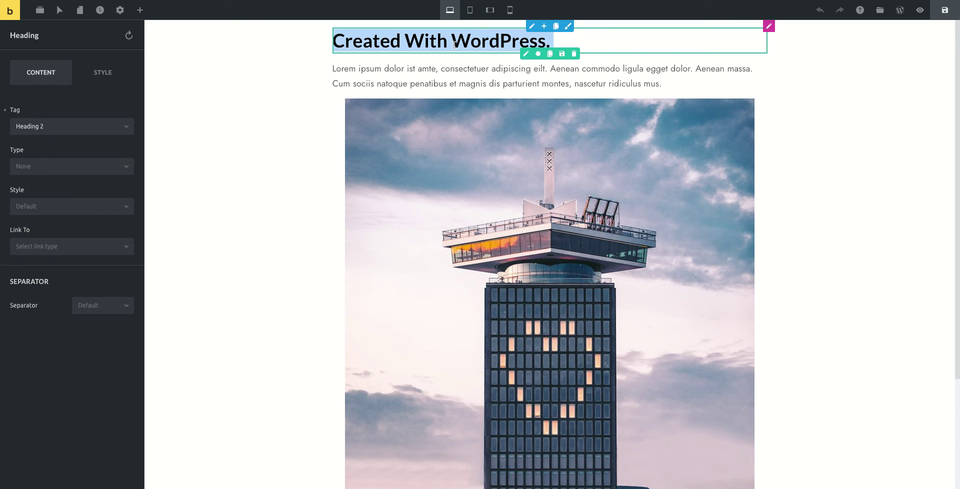
type("Edited")
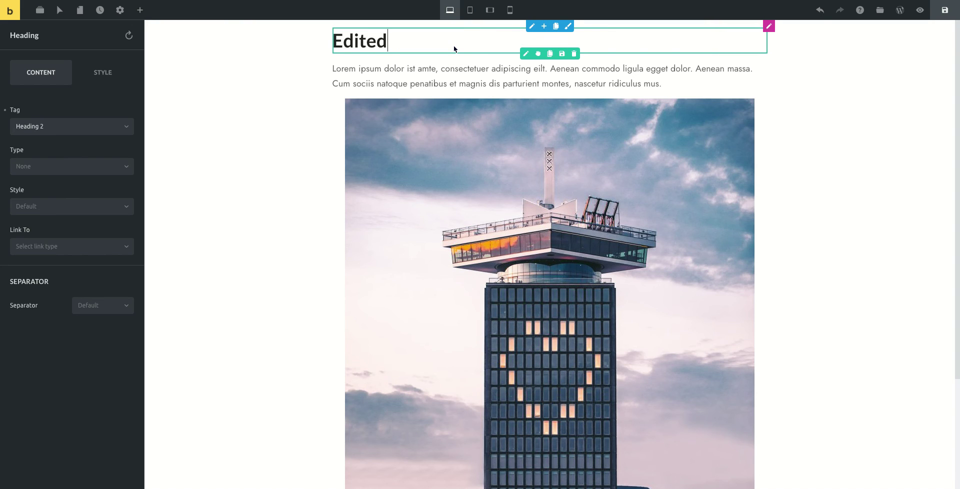
type(" With Bricks.")
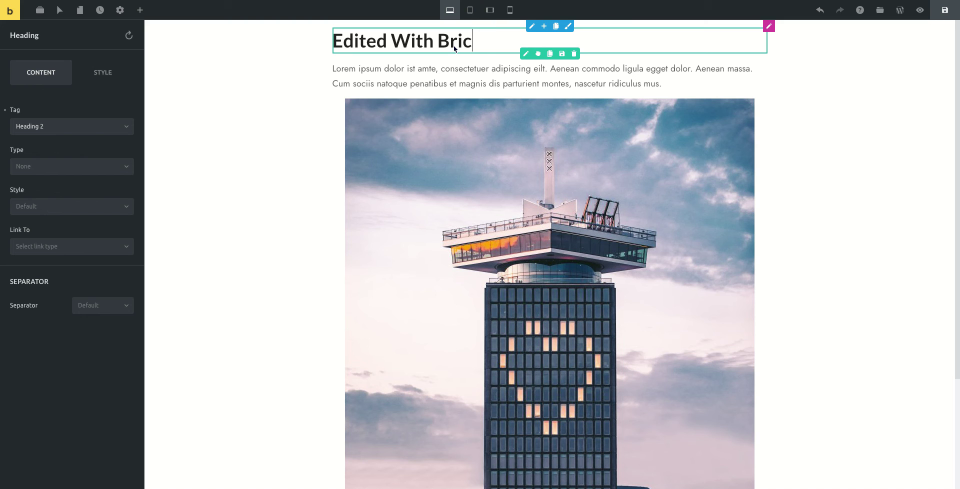
left_click(943, 15)
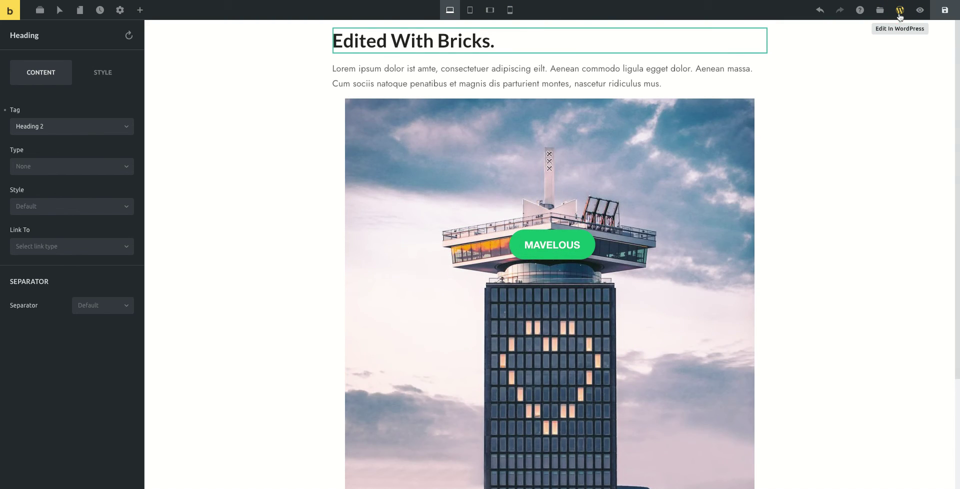
left_click(900, 11)
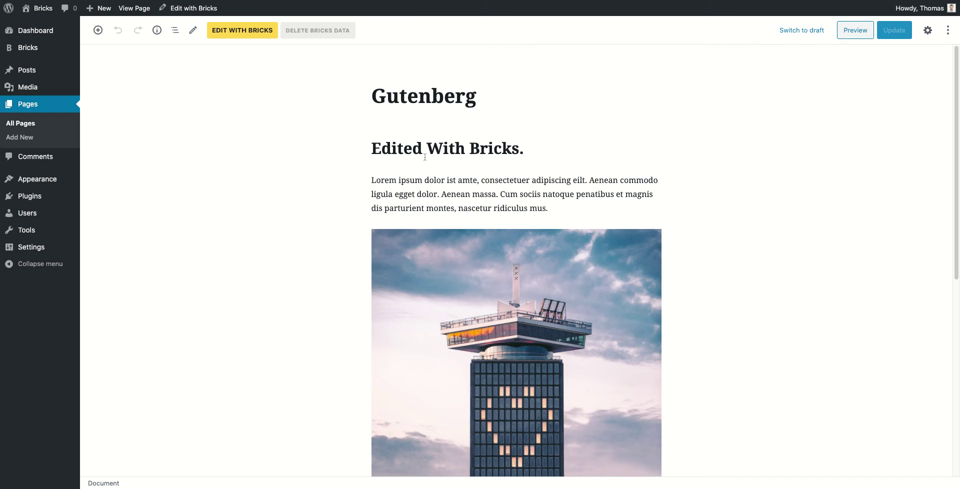
Confirm the heading, paragraph and tower image are proper Gutenberg blocks.
left_click(425, 153)
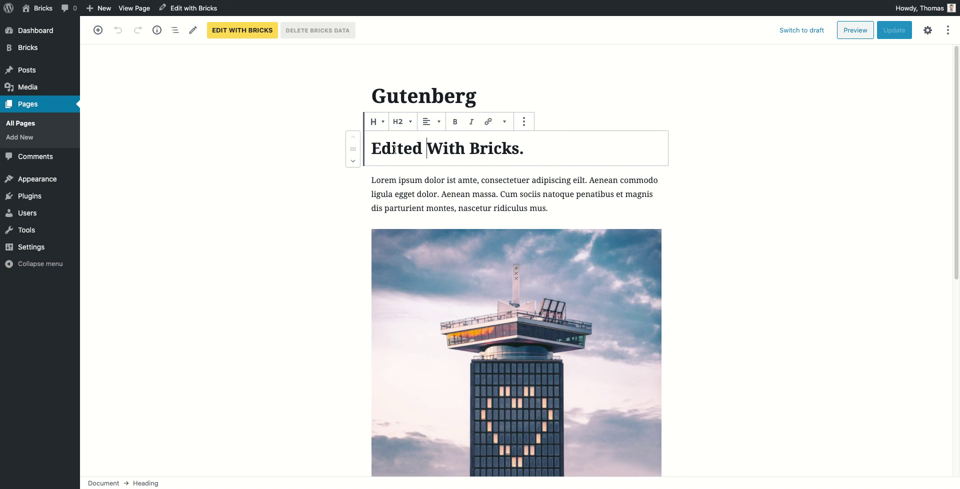
left_click(404, 189)
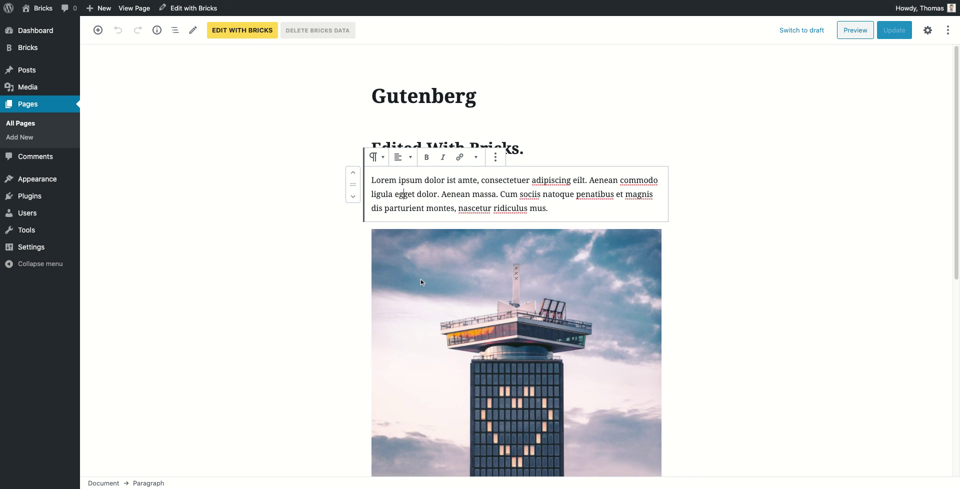
left_click(420, 255)
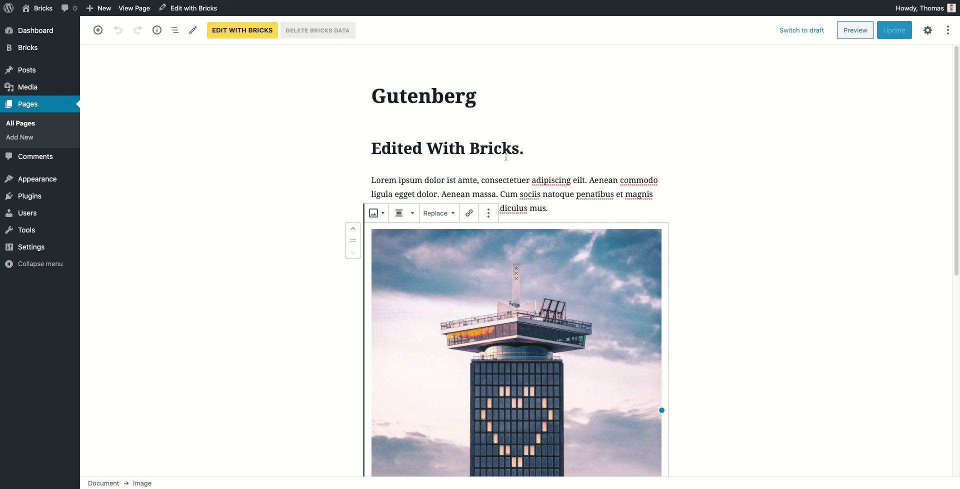
Append '...' to the heading, update the page, and reopen it in Bricks.
left_click(519, 147)
key("BackSpace")
type("...")
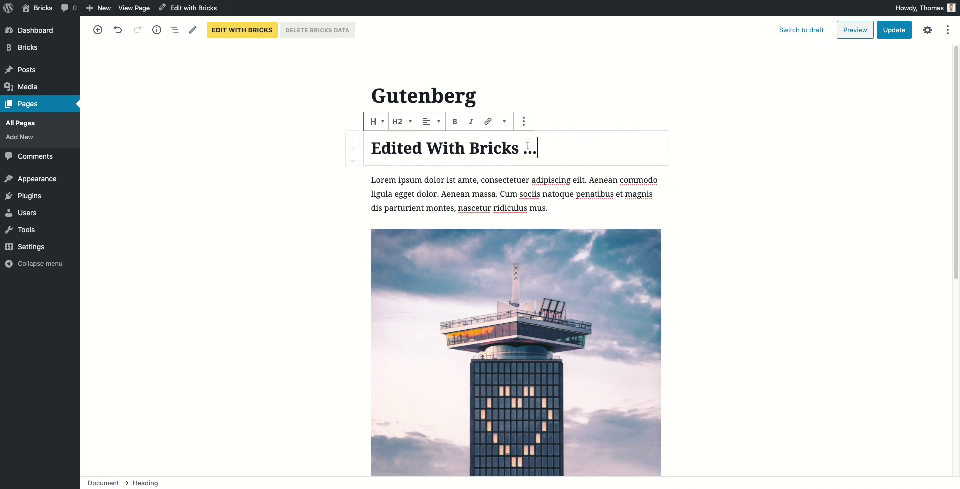
left_click_drag(536, 147, 521, 148)
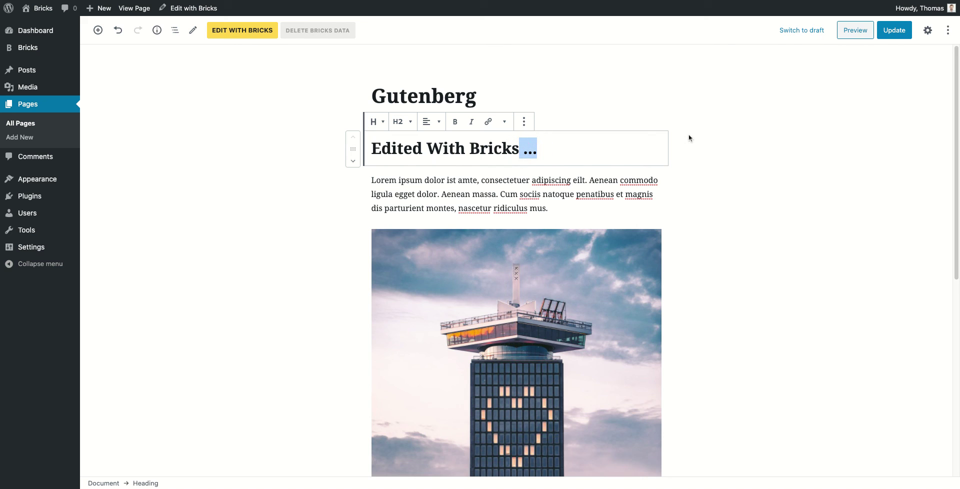
left_click(893, 31)
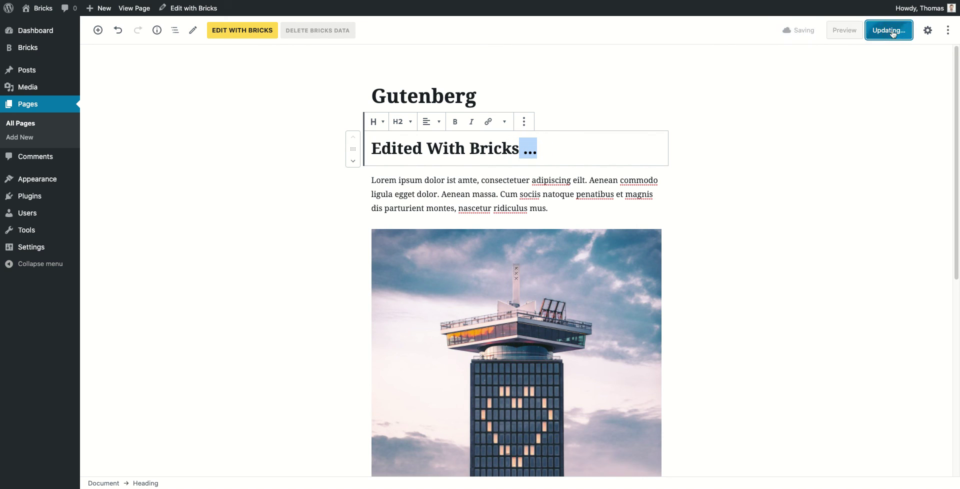
left_click(249, 32)
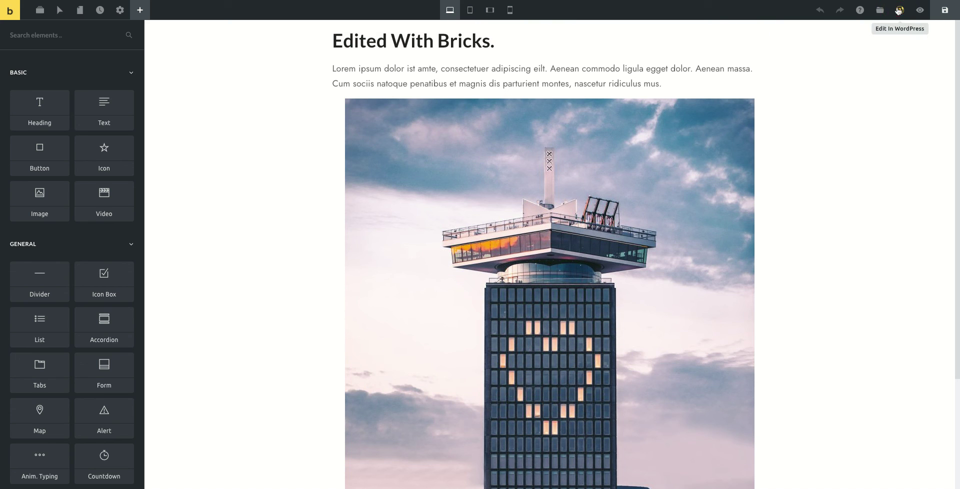
Leave Bricks for the block editor, showing 'Edited With Bricks ...' above the tower photo.
left_click(898, 10)
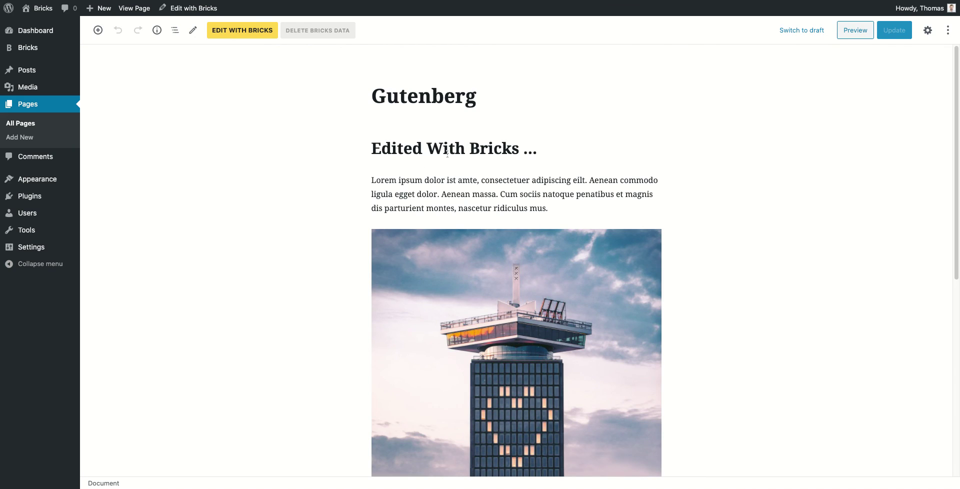